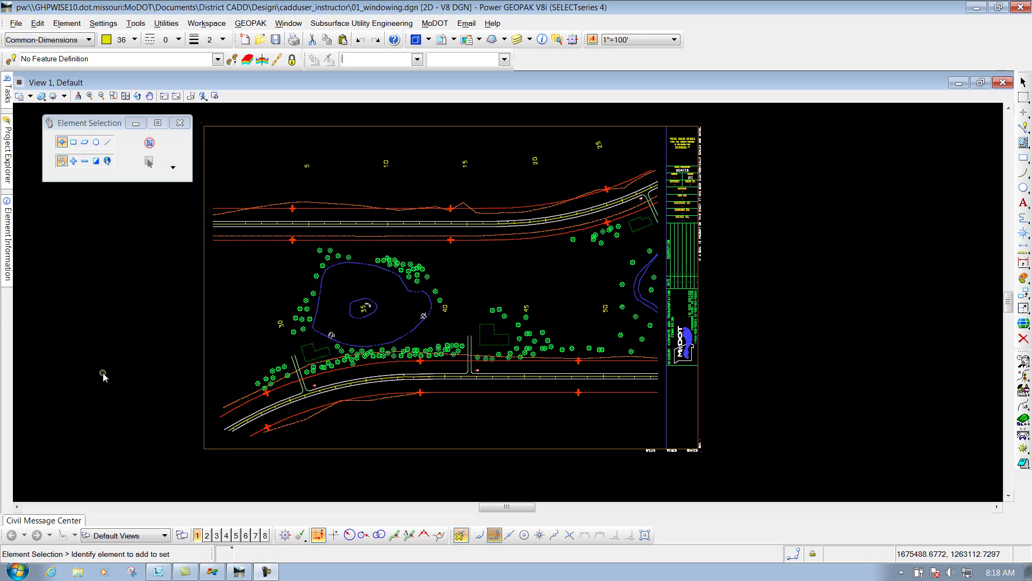
Step: Browse the 2Lane/4Lane and sight distance design standards lists without choosing one
{"action": "left_click", "coordinate": [418, 60]}
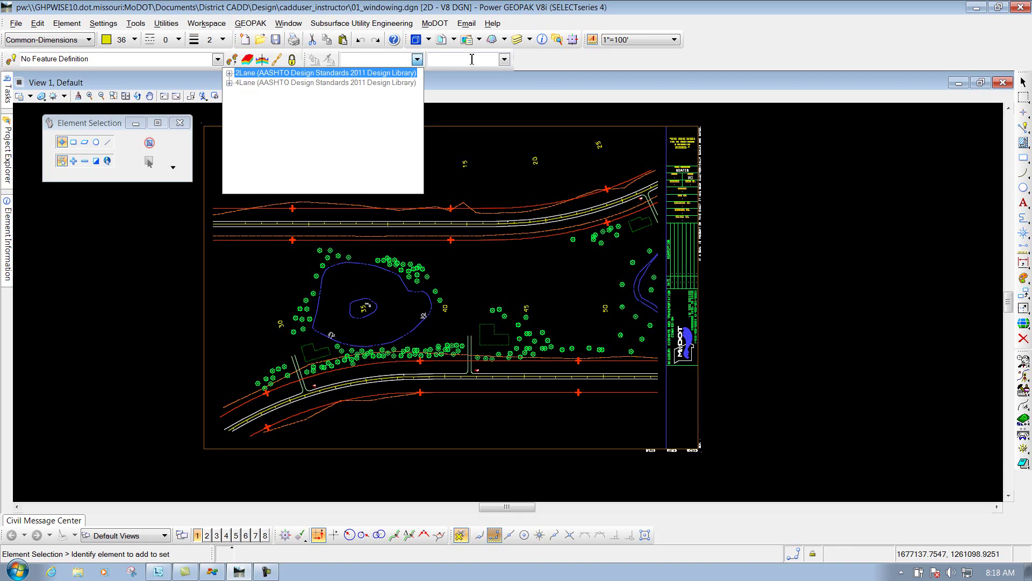
{"action": "left_click", "coordinate": [505, 60]}
{"action": "left_click", "coordinate": [505, 59]}
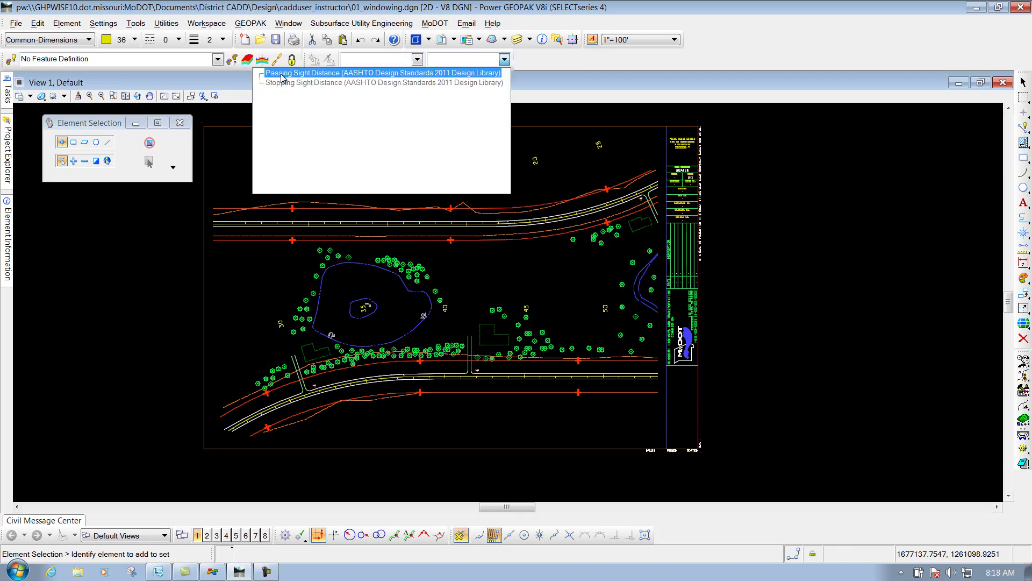
{"action": "left_click", "coordinate": [571, 63]}
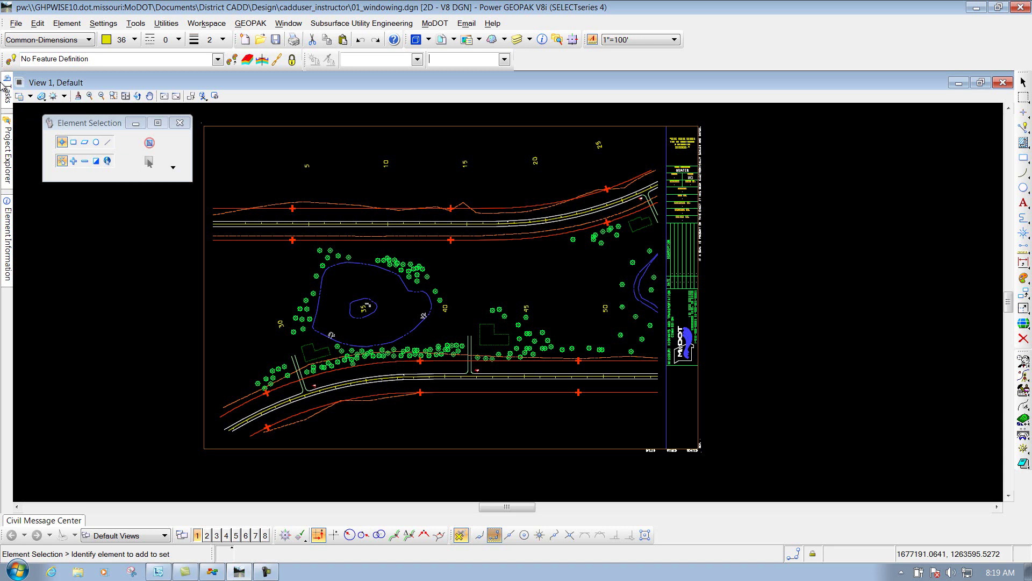
Step: Check the Element Information, Project Explorer and Tasks side panels, then show the Civil Tools task set
{"action": "mouse_move", "coordinate": [5, 253]}
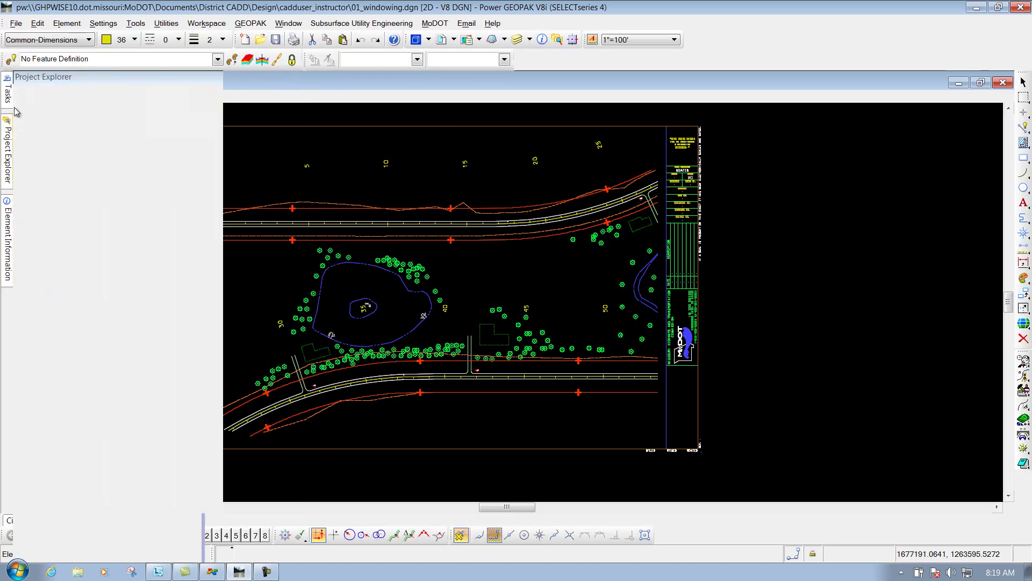
{"action": "mouse_move", "coordinate": [7, 150]}
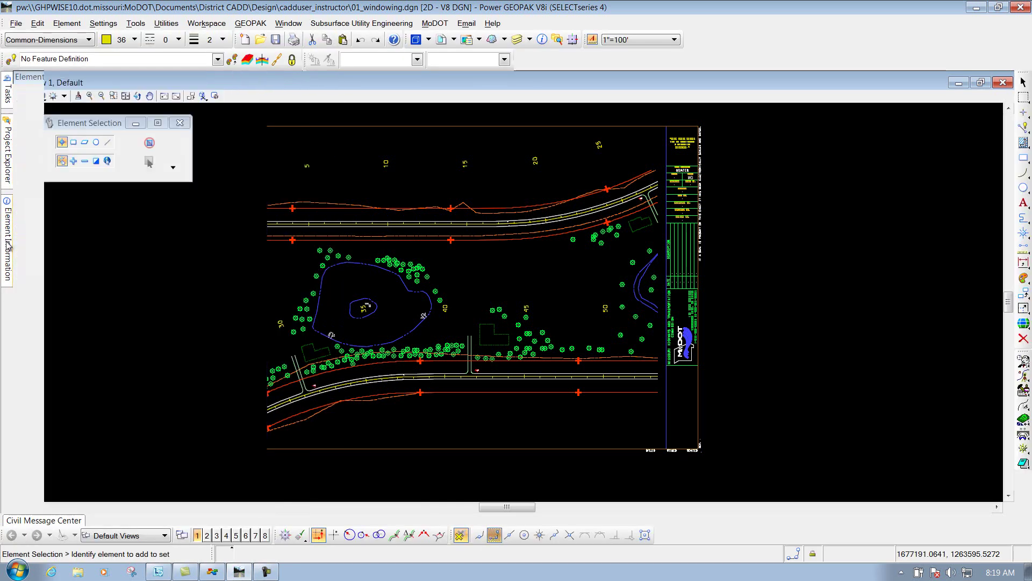
{"action": "mouse_move", "coordinate": [6, 96]}
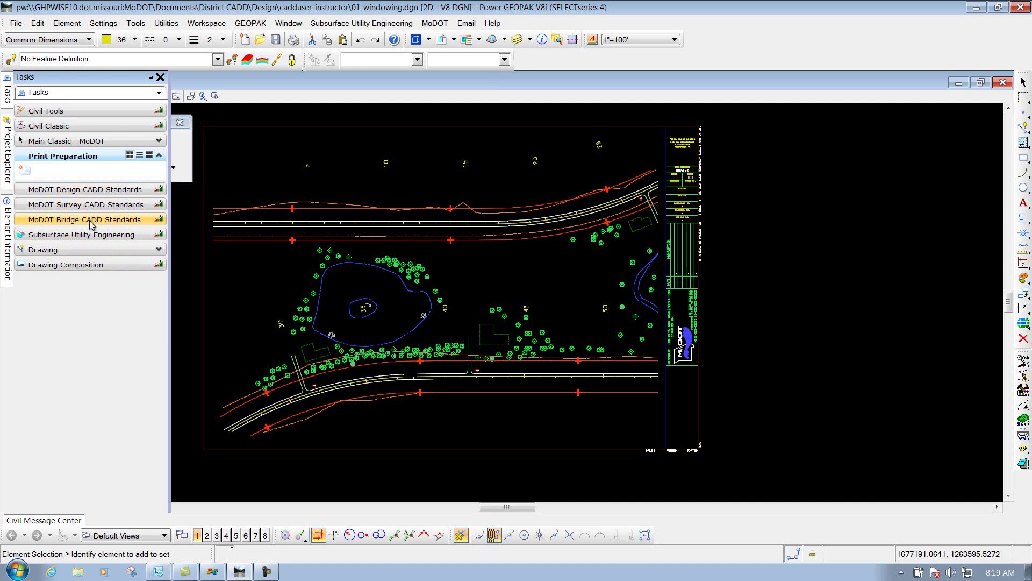
{"action": "left_click", "coordinate": [69, 114]}
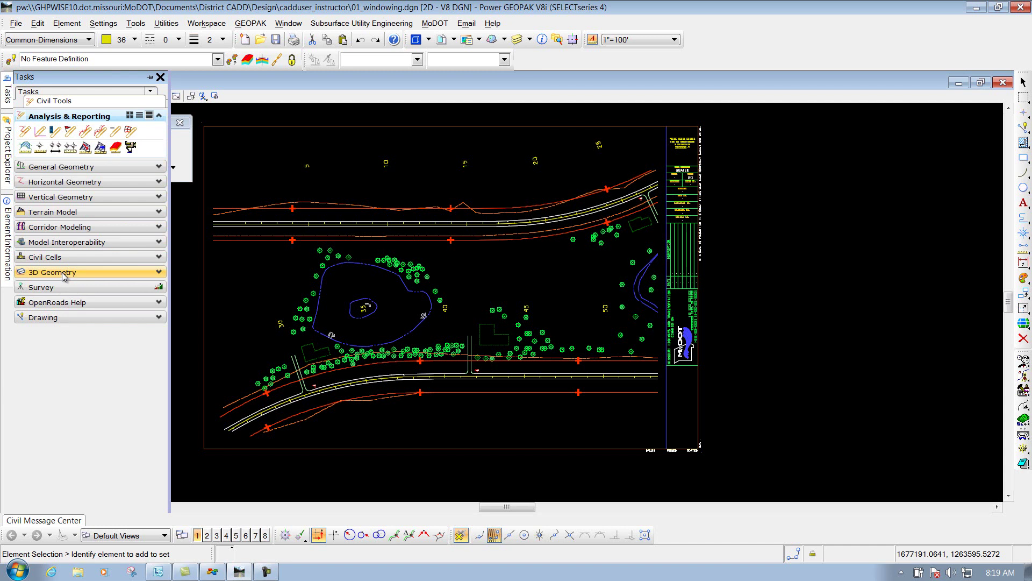
Step: Cycle Project Explorer through its File, Survey, Civil Model and Standards tabs, returning to MoDOT User Help
{"action": "mouse_move", "coordinate": [8, 160]}
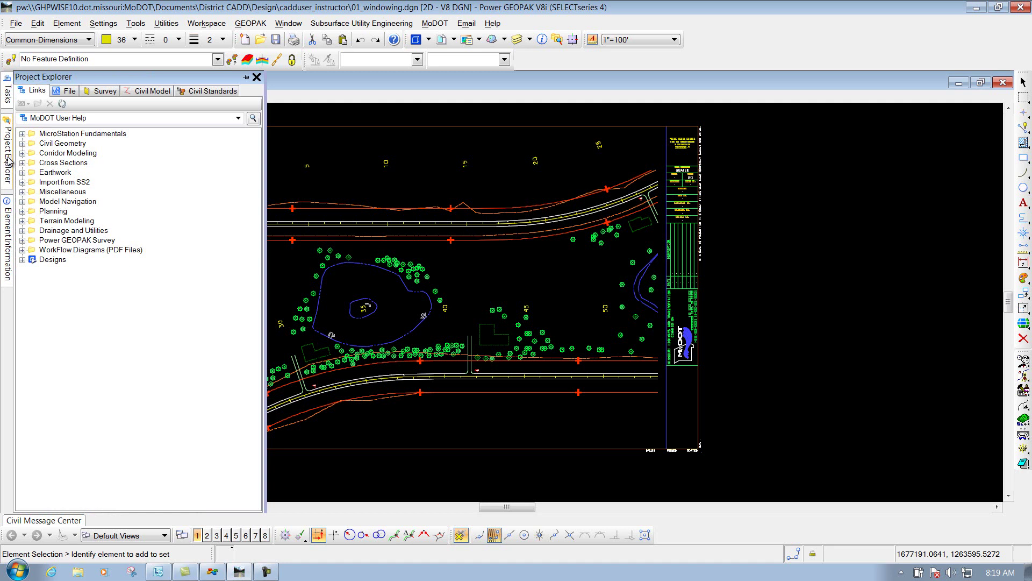
{"action": "left_click", "coordinate": [118, 174]}
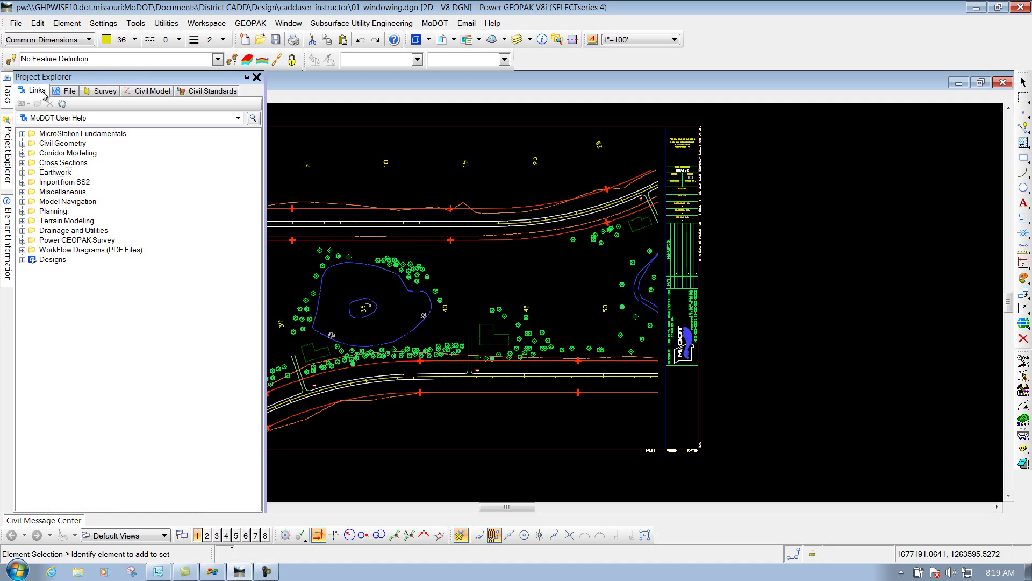
{"action": "mouse_move", "coordinate": [8, 93]}
{"action": "left_click", "coordinate": [67, 90]}
{"action": "left_click", "coordinate": [103, 91]}
{"action": "left_click", "coordinate": [152, 90]}
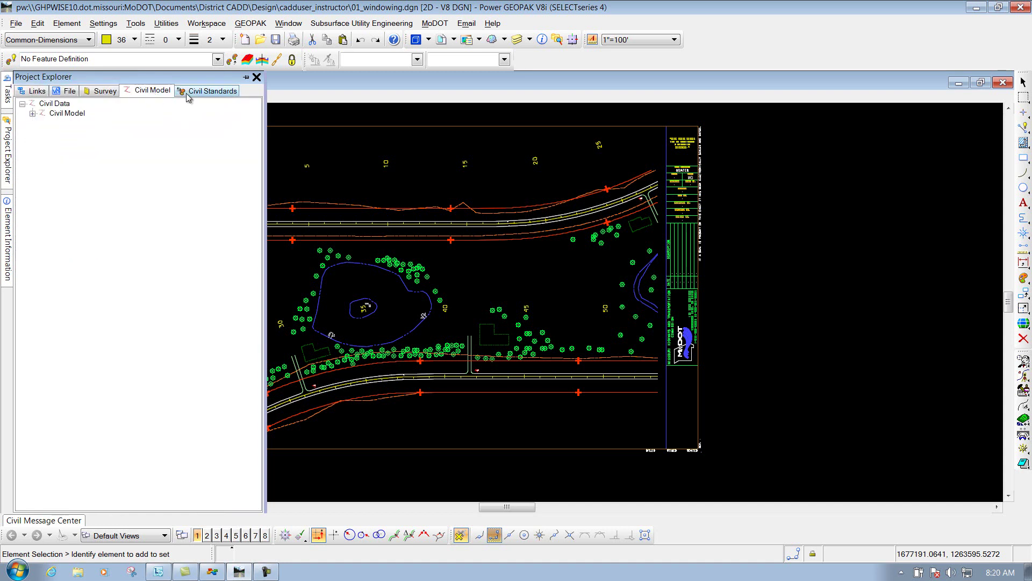
{"action": "left_click", "coordinate": [211, 92]}
{"action": "left_click", "coordinate": [32, 91]}
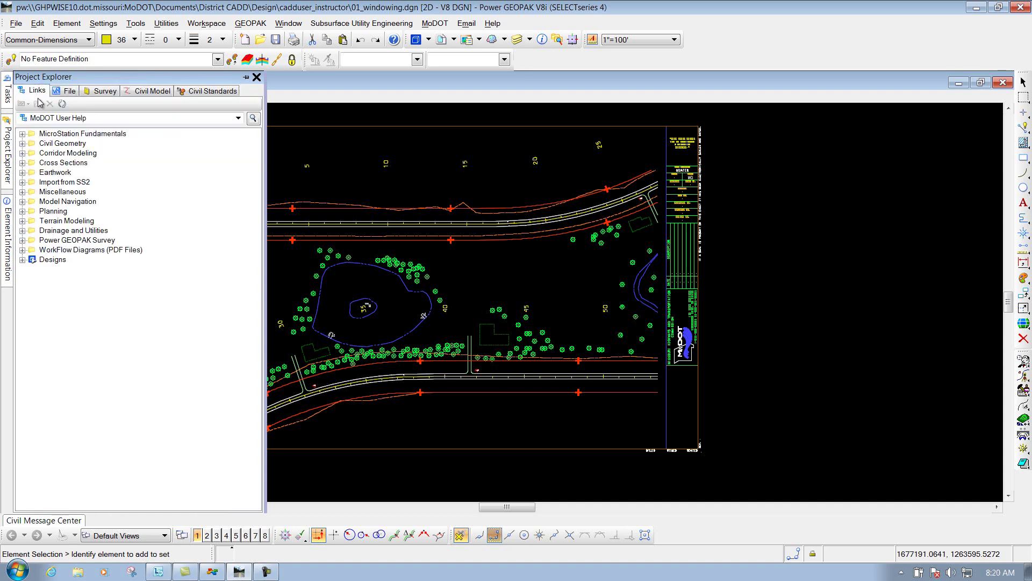
Step: Select the Planning, WorkFlow Diagrams, MicroStation Fundamentals, Civil Geometry and Corridor Modeling help folders
{"action": "left_click", "coordinate": [54, 211]}
{"action": "left_click", "coordinate": [48, 250]}
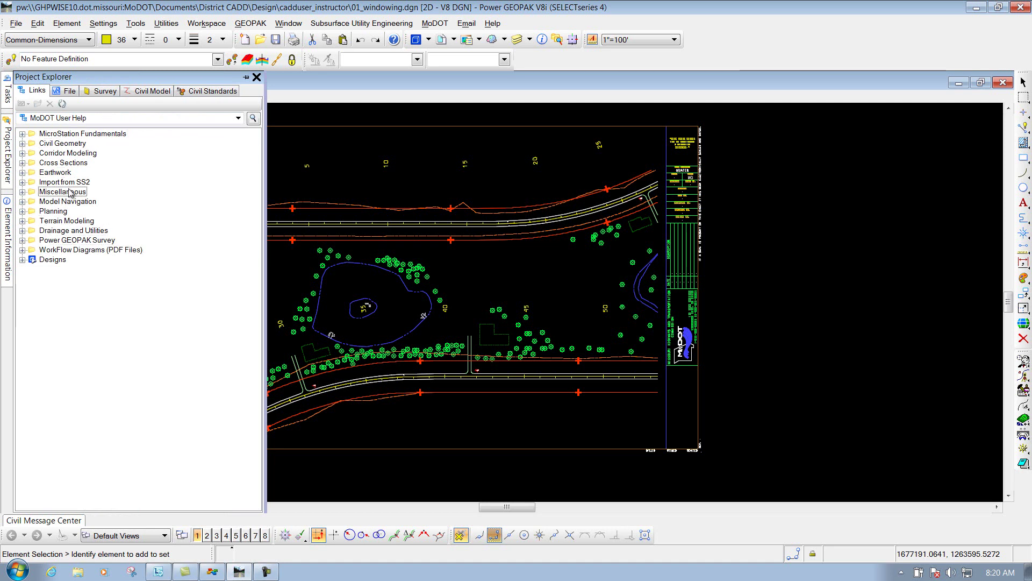
{"action": "left_click", "coordinate": [57, 135]}
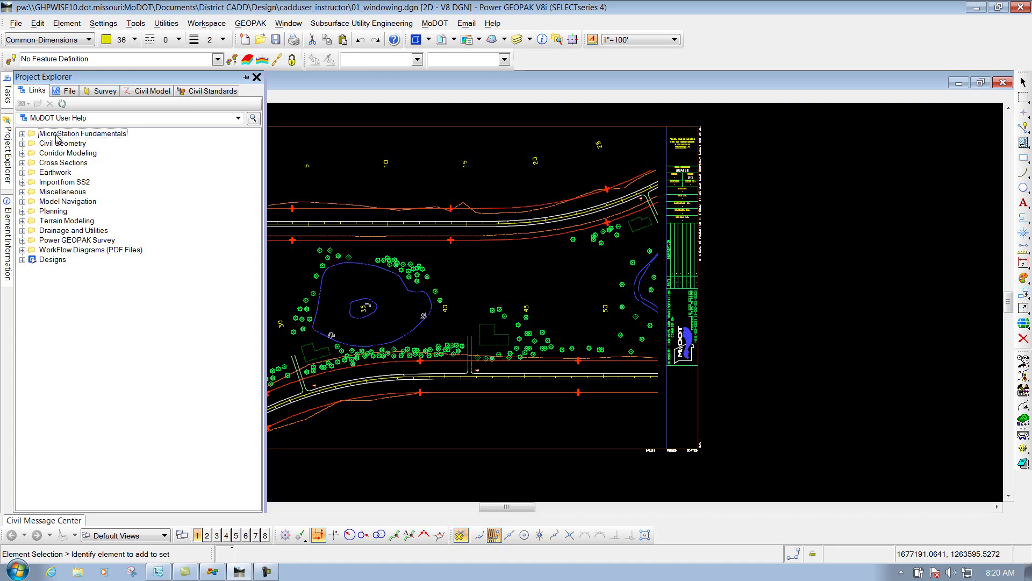
{"action": "left_click", "coordinate": [63, 144]}
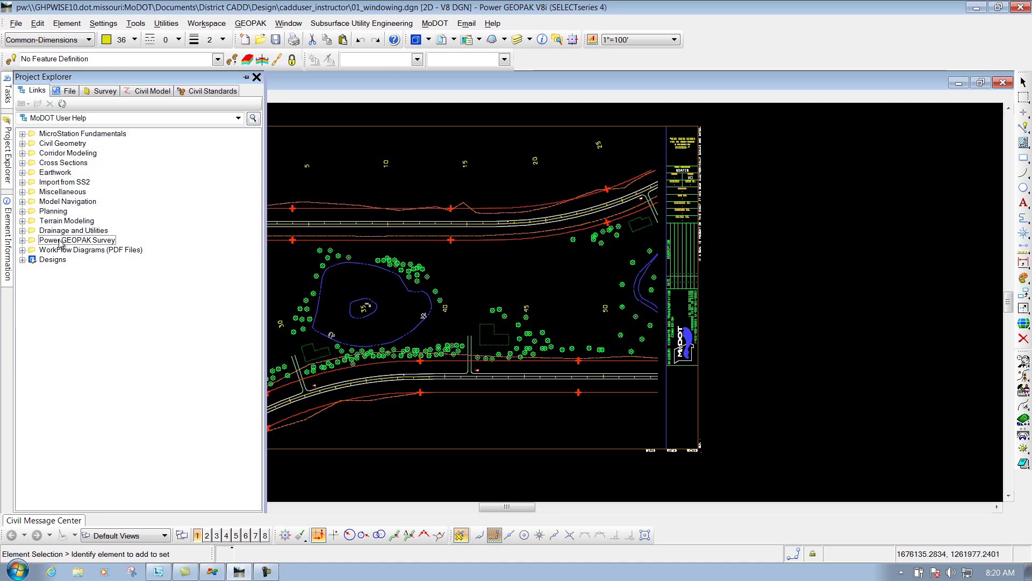
{"action": "left_click", "coordinate": [73, 154]}
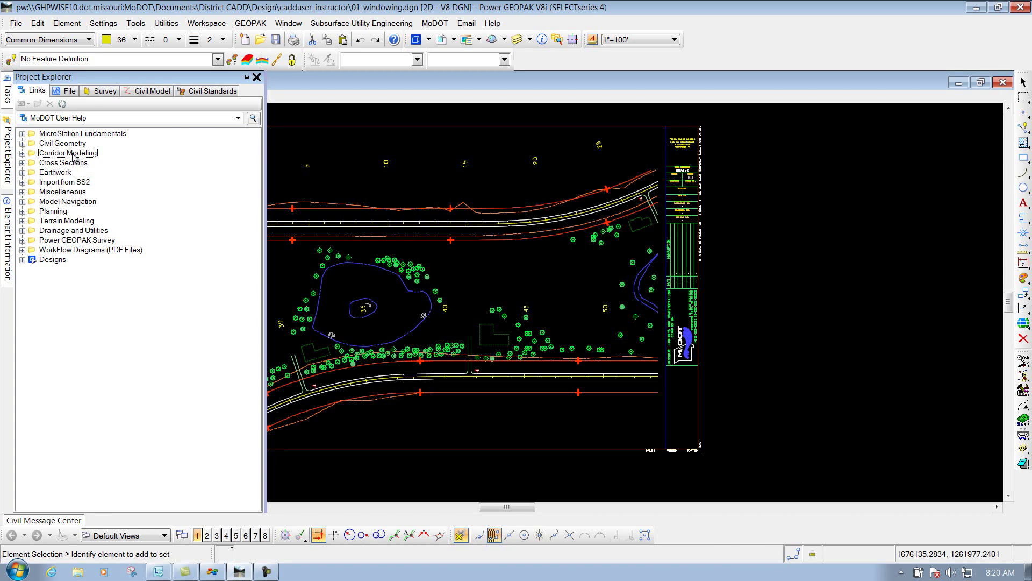
Step: Expand MicroStation Fundamentals and browse the Civil Accudraw topics, then collapse that folder
{"action": "left_click", "coordinate": [23, 134]}
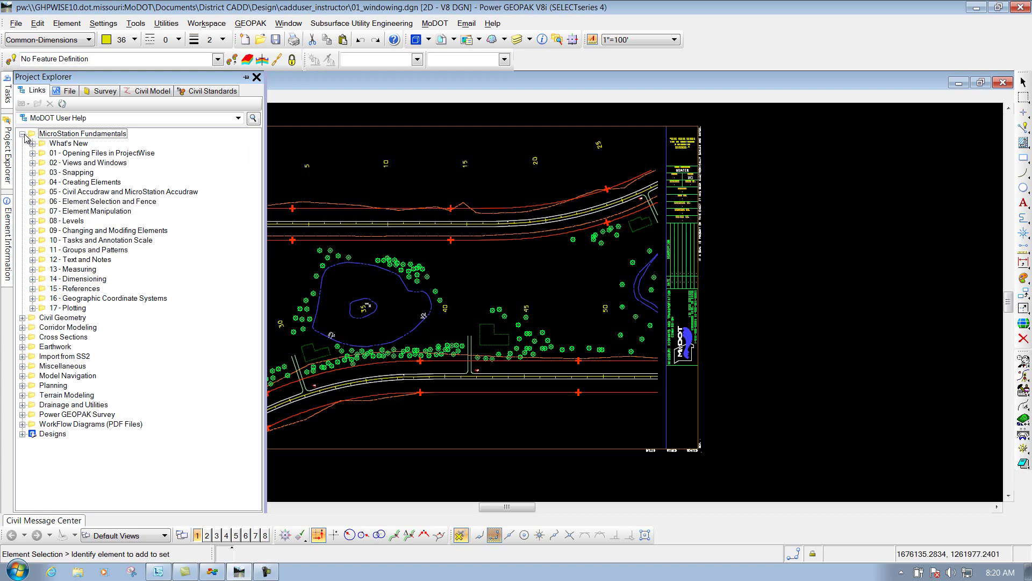
{"action": "left_click", "coordinate": [33, 192]}
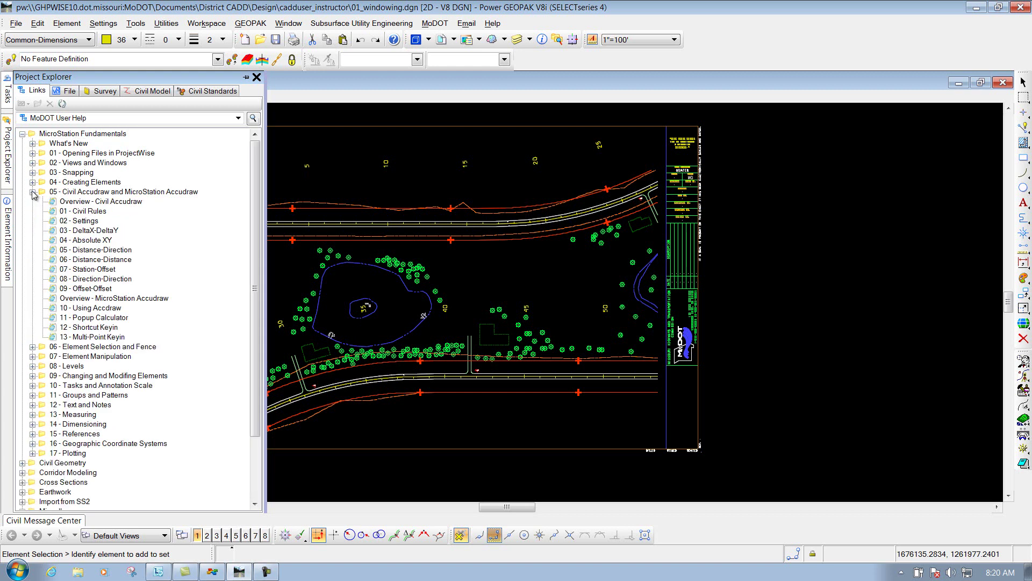
{"action": "left_click", "coordinate": [80, 221]}
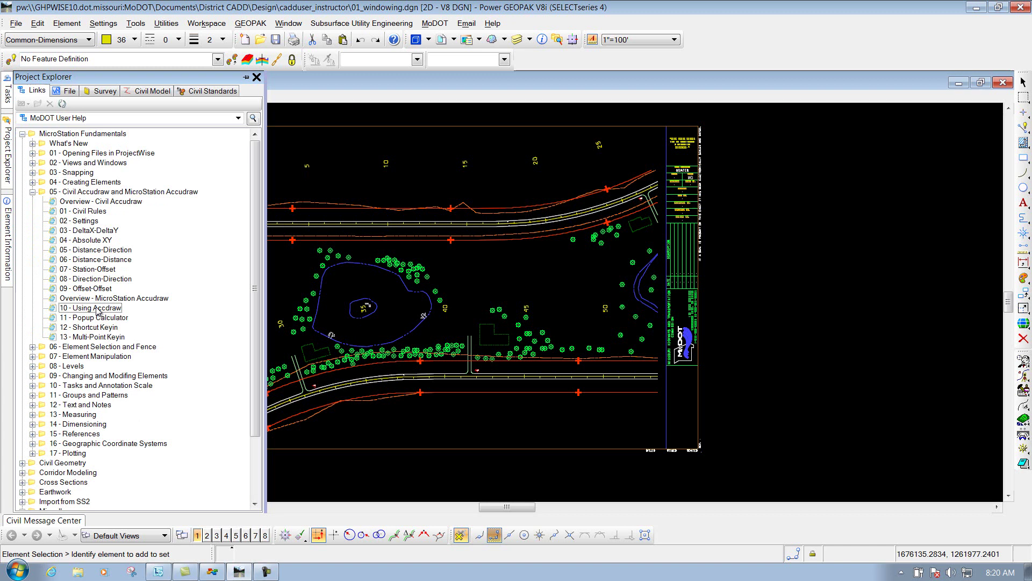
{"action": "left_click", "coordinate": [89, 231]}
{"action": "left_click", "coordinate": [95, 237]}
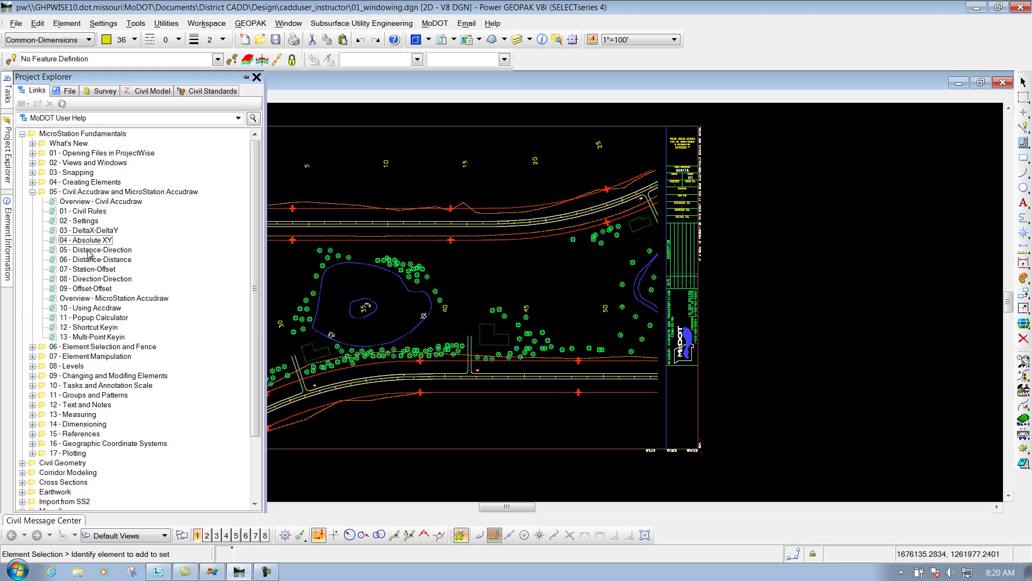
{"action": "left_click", "coordinate": [63, 201]}
{"action": "left_click", "coordinate": [32, 191]}
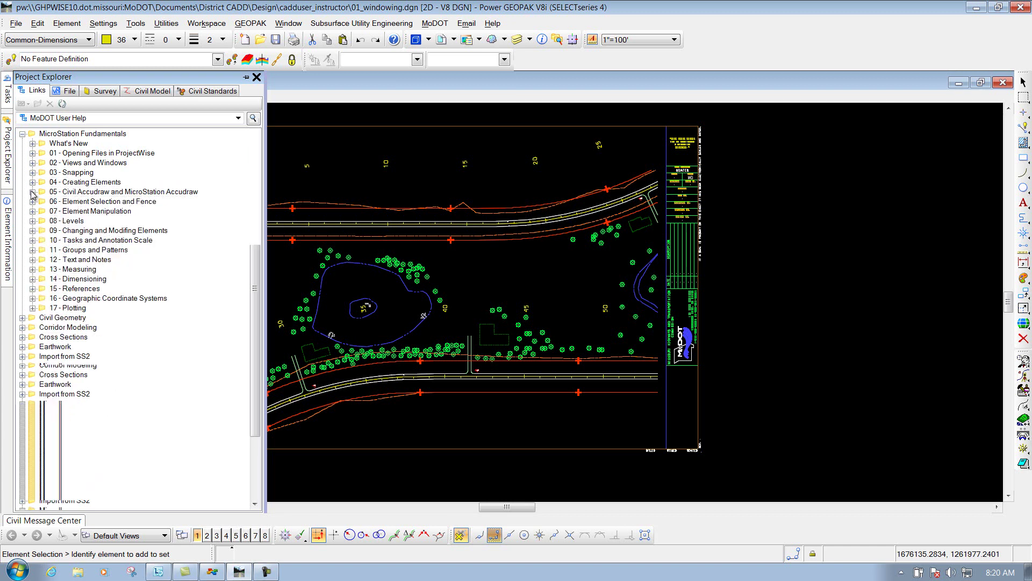
Step: Expand and collapse Corridor Modeling, collapse MicroStation Fundamentals, and switch to the File tab
{"action": "left_click", "coordinate": [22, 327]}
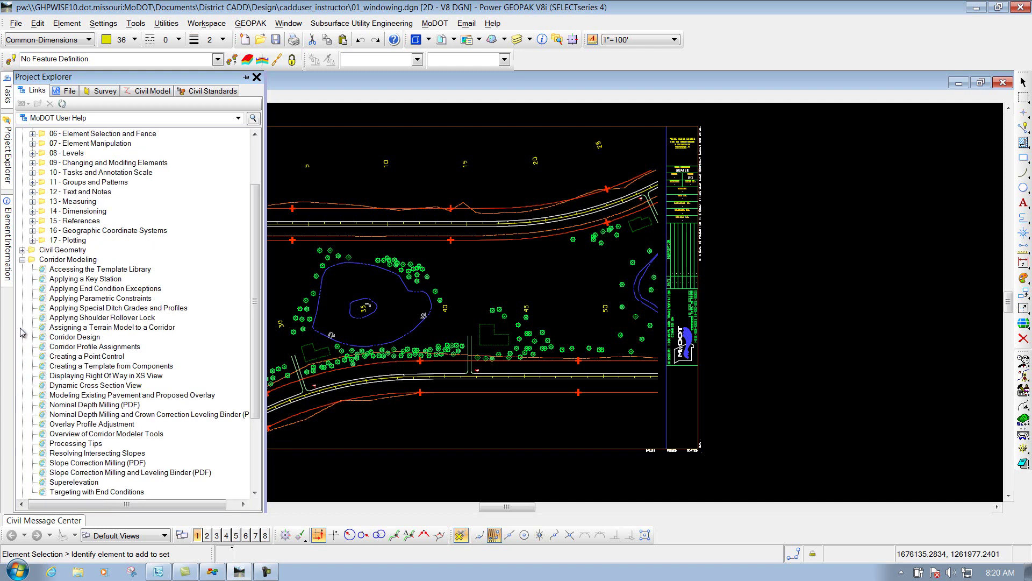
{"action": "left_click", "coordinate": [23, 260]}
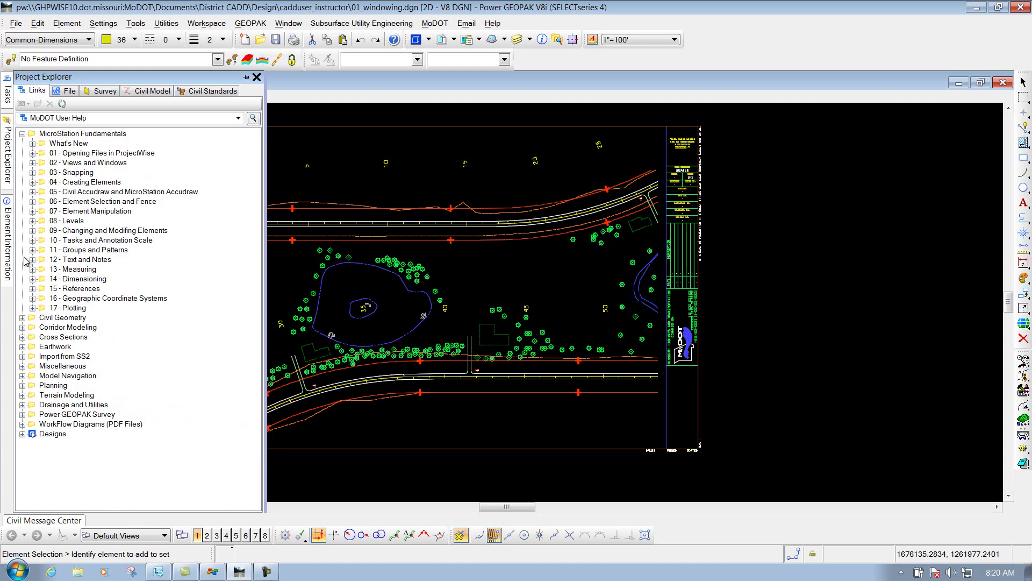
{"action": "left_click", "coordinate": [22, 134]}
{"action": "left_click", "coordinate": [69, 92]}
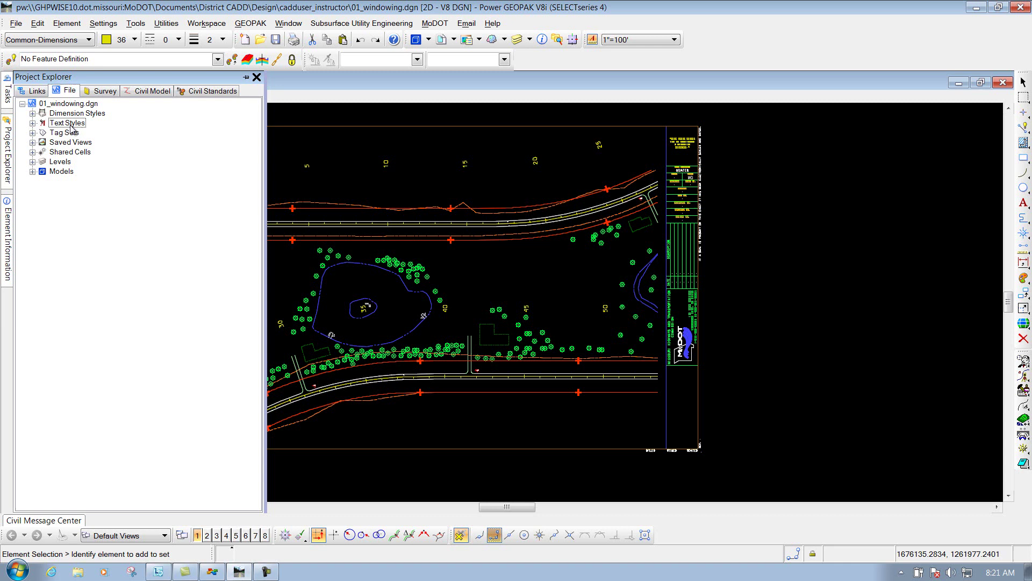
Step: Expand the Default survey, view the Civil Model and Civil Standards tabs, then show Element Information
{"action": "left_click", "coordinate": [103, 91]}
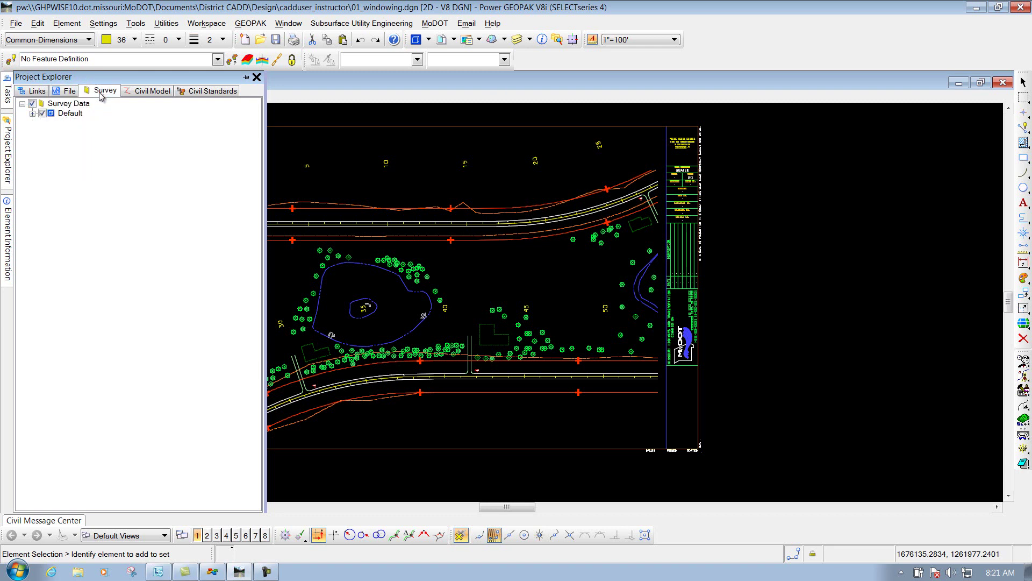
{"action": "left_click", "coordinate": [33, 113]}
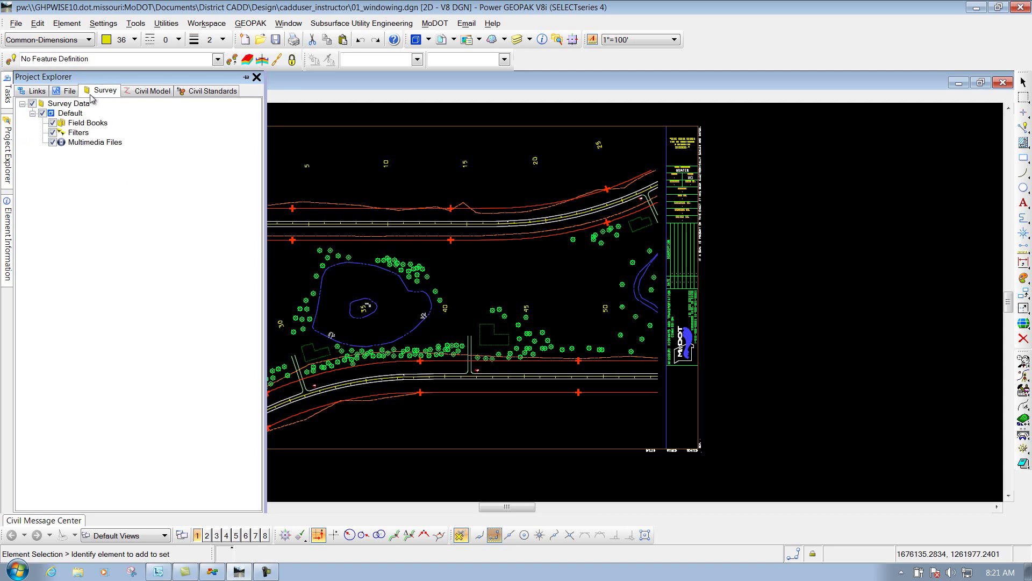
{"action": "left_click", "coordinate": [155, 93]}
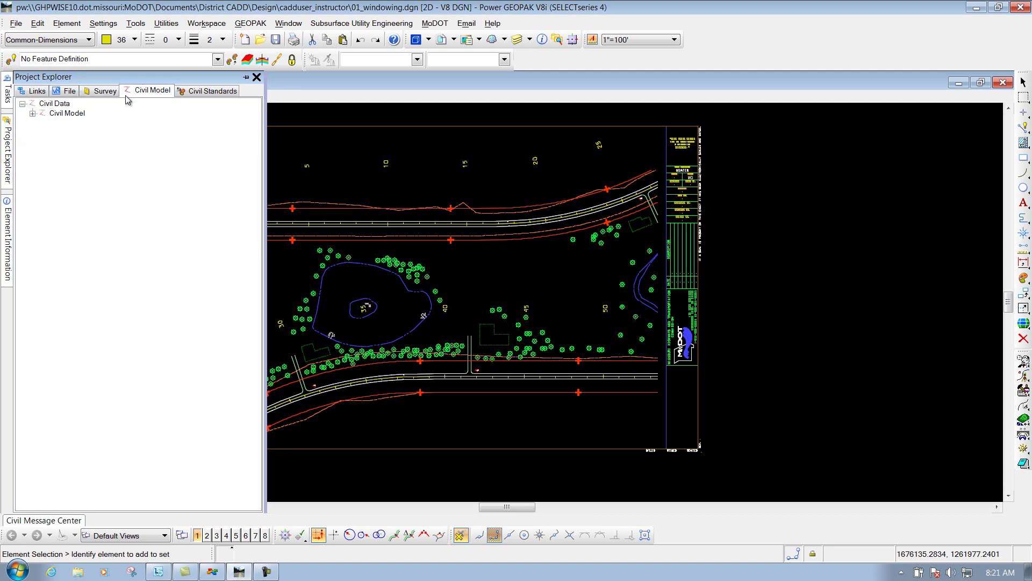
{"action": "left_click", "coordinate": [207, 93]}
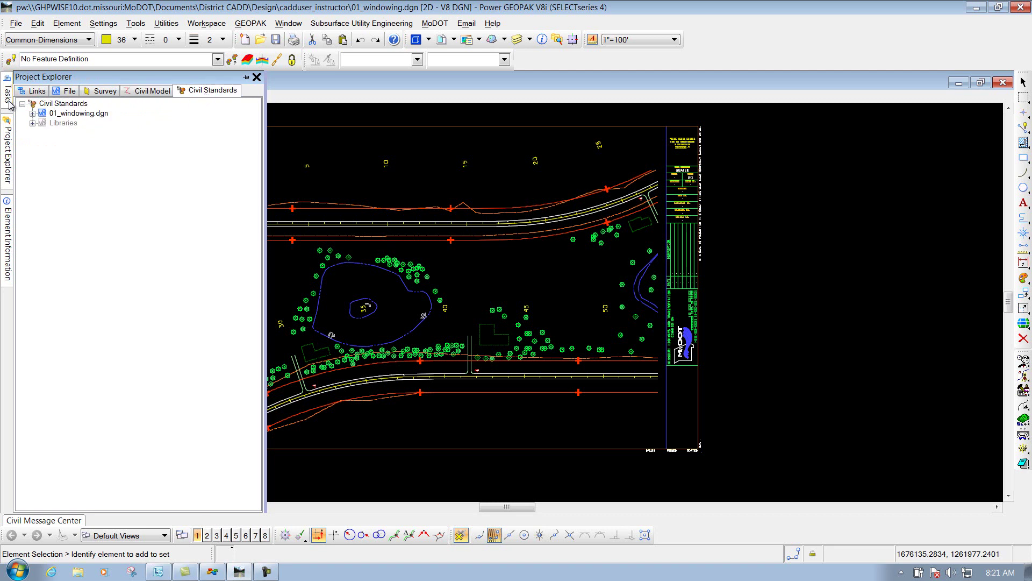
{"action": "mouse_move", "coordinate": [15, 100]}
{"action": "mouse_move", "coordinate": [9, 241]}
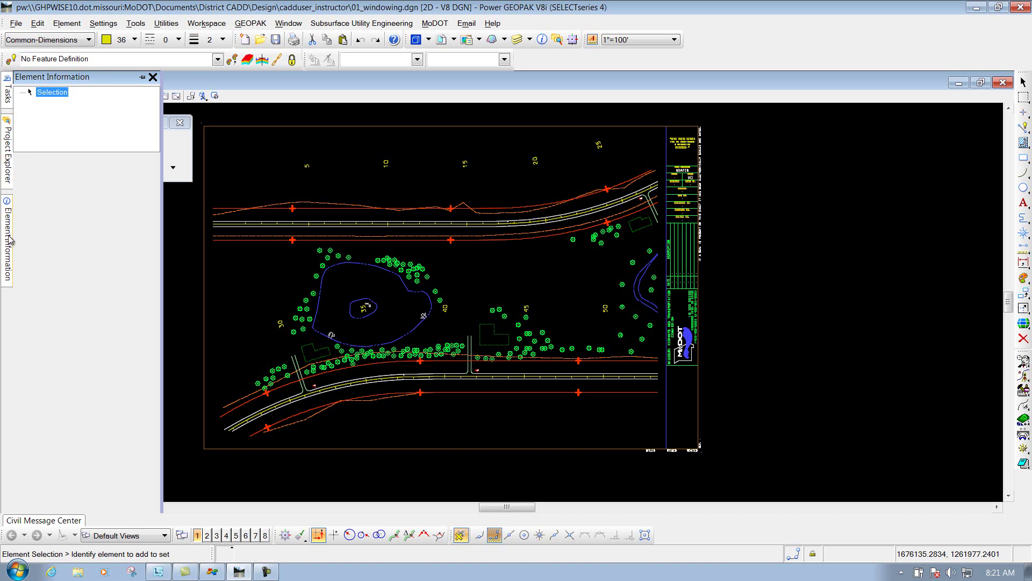
Step: Select the pond's outer water curve, read its Element Information properties, then deselect it
{"action": "left_click", "coordinate": [367, 266]}
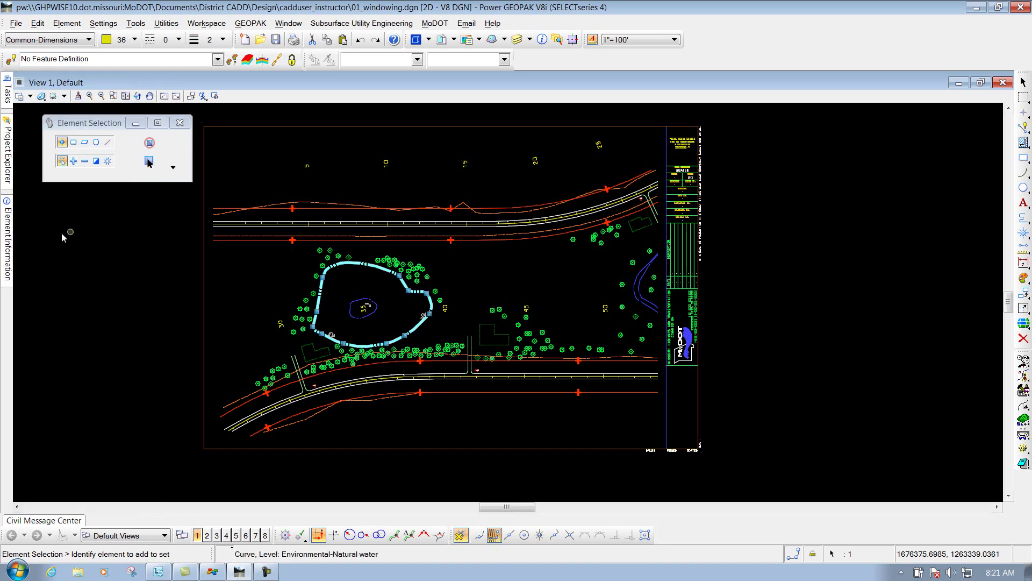
{"action": "mouse_move", "coordinate": [8, 234]}
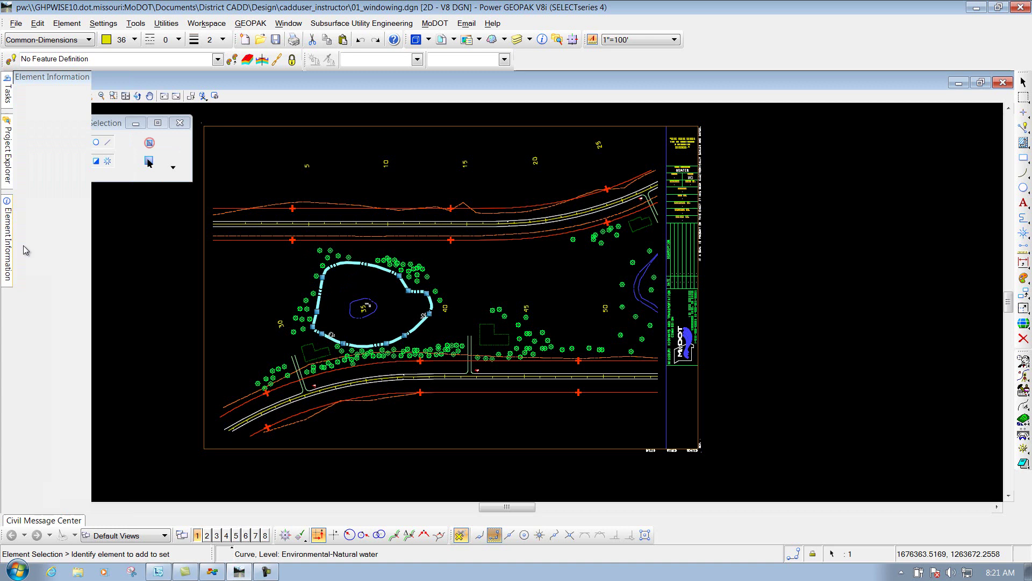
{"action": "left_click", "coordinate": [317, 177]}
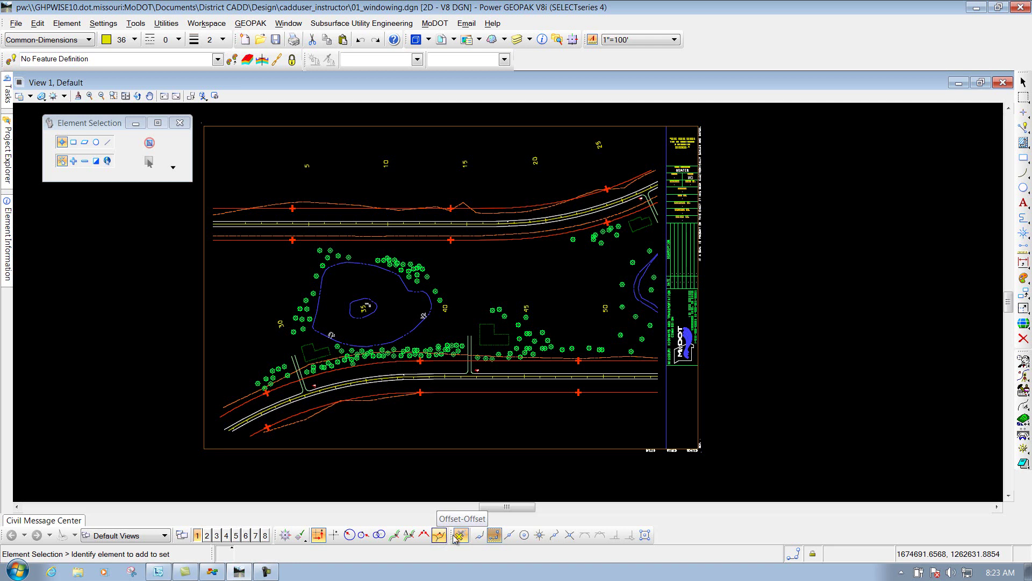
Step: Switch the active snap from intersection to bisector on the snaps toolbar
{"action": "left_click", "coordinate": [569, 535]}
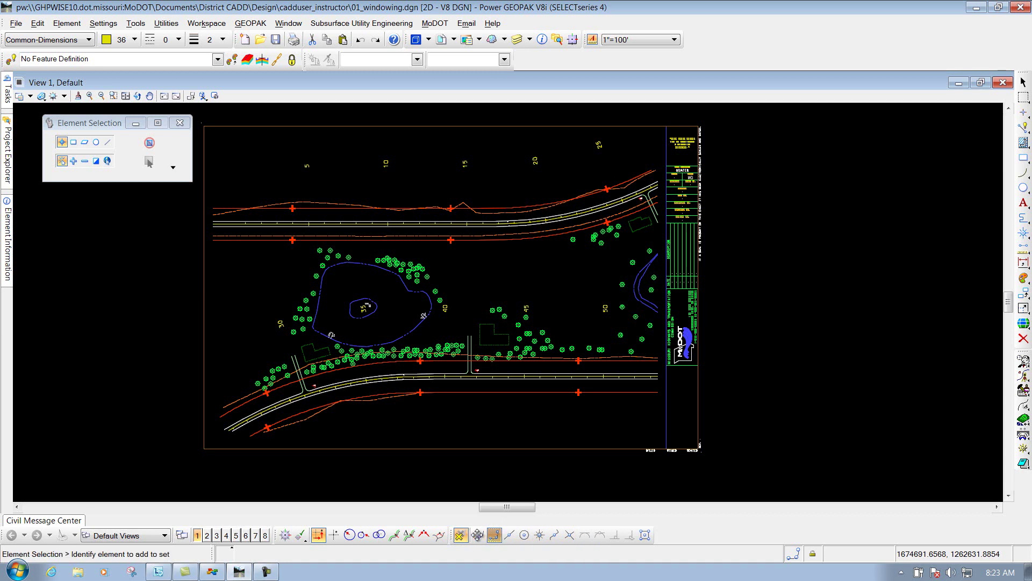
{"action": "left_click", "coordinate": [554, 535]}
Step: Draw a four-vertex, three-segment SmartLine zigzag left of the pond
{"action": "left_click", "coordinate": [1024, 128]}
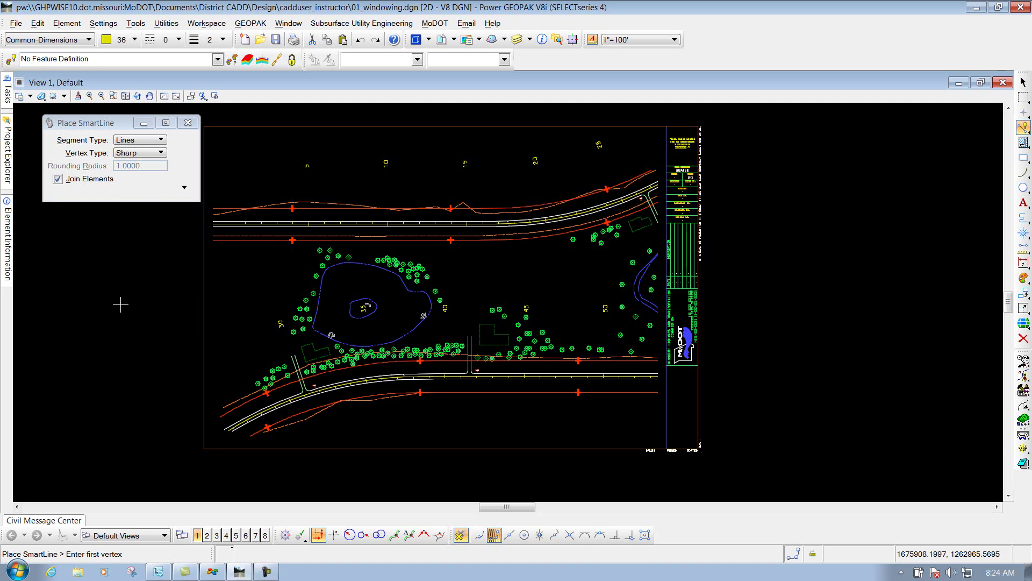
{"action": "left_click", "coordinate": [92, 302]}
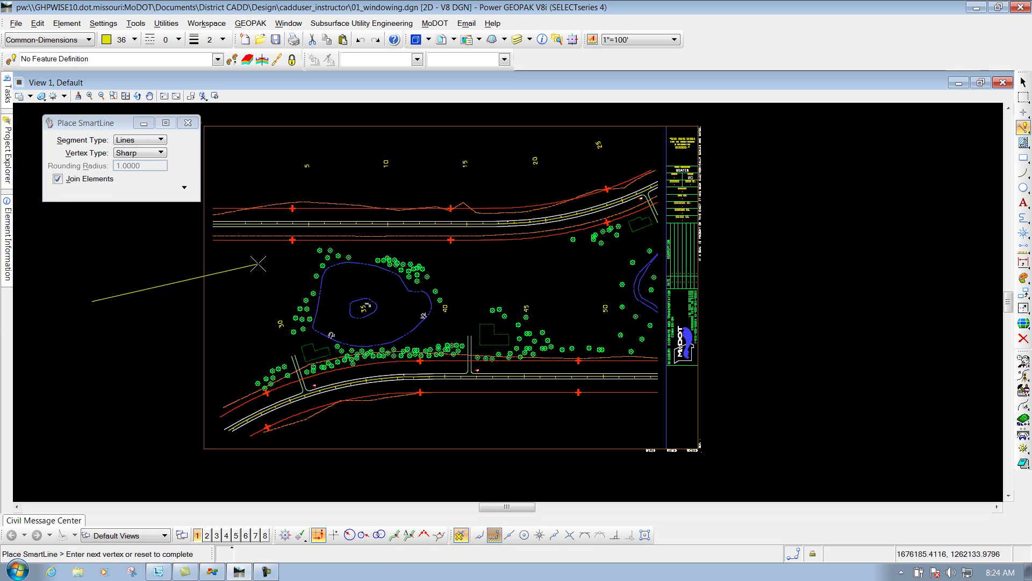
{"action": "left_click", "coordinate": [232, 256]}
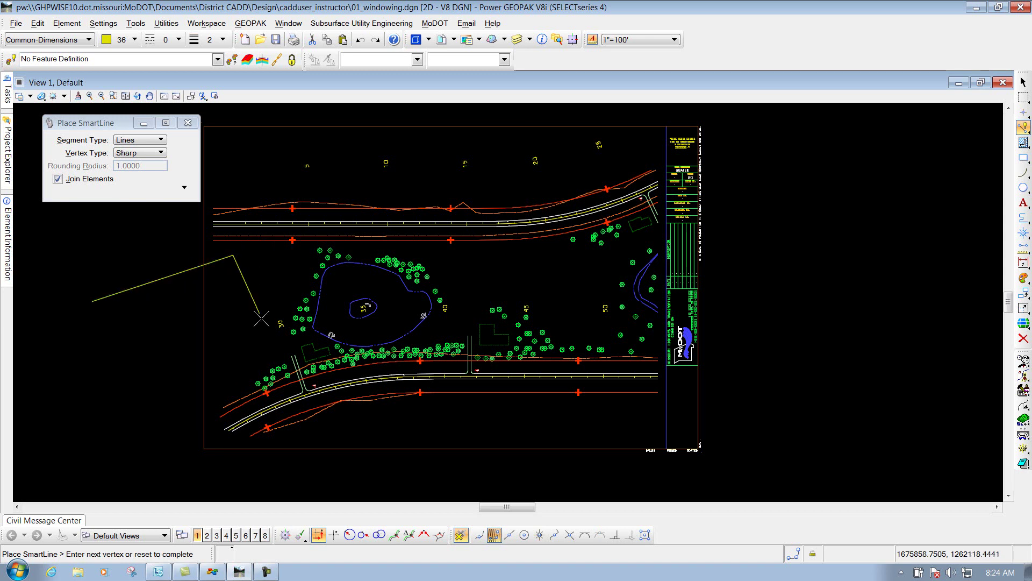
{"action": "left_click", "coordinate": [78, 372]}
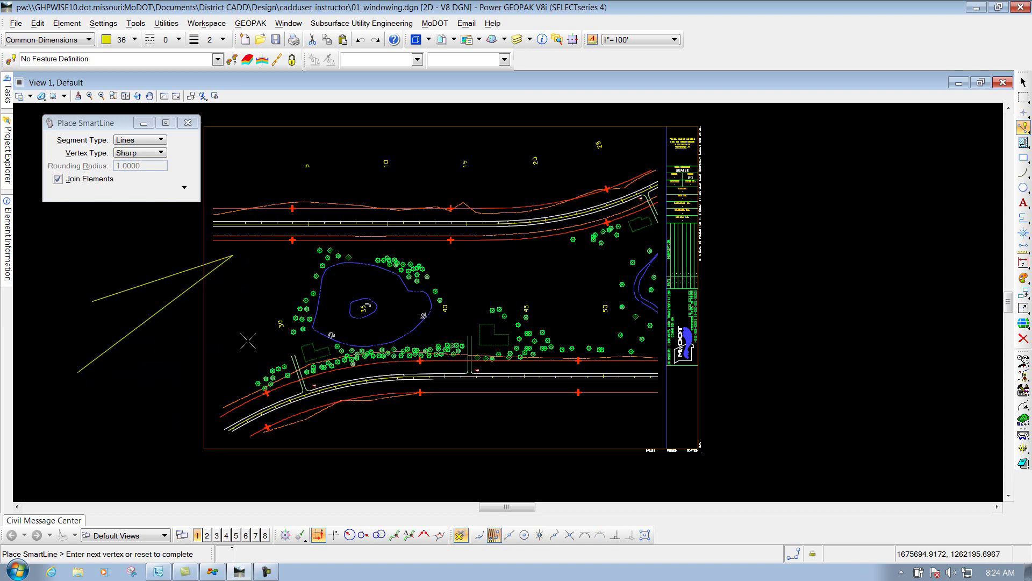
{"action": "left_click", "coordinate": [247, 341]}
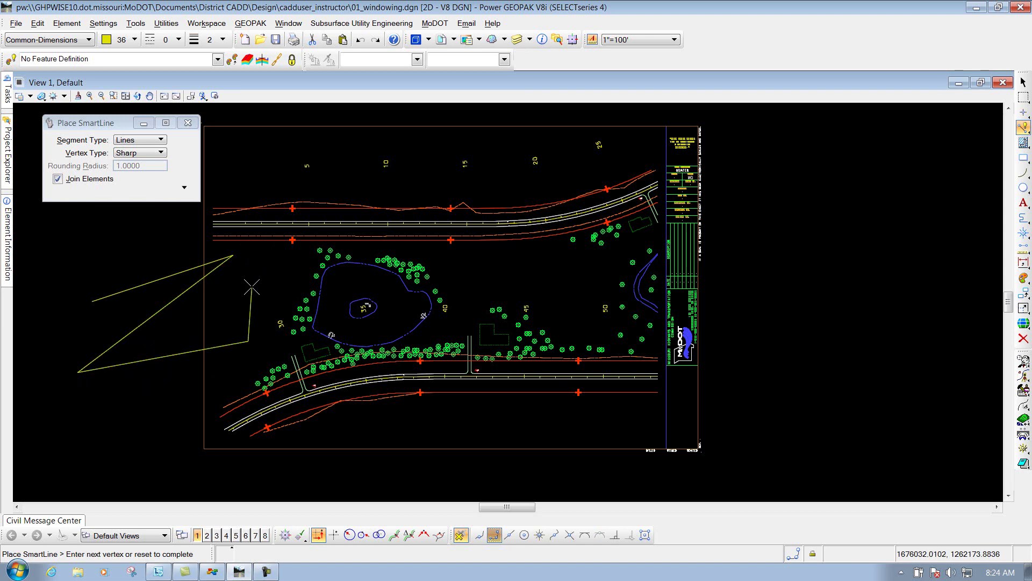
{"action": "right_click", "coordinate": [257, 280]}
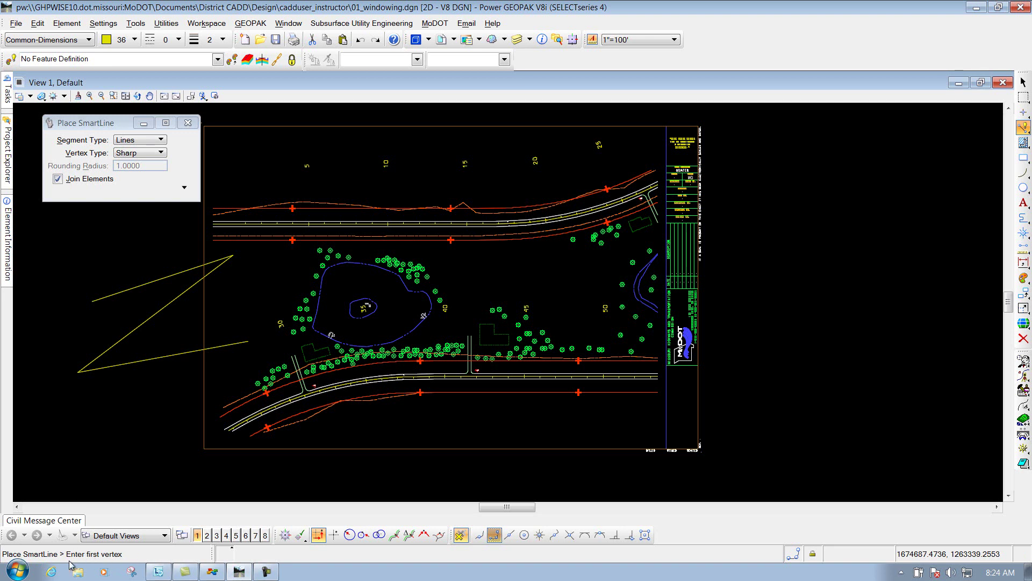
{"action": "left_click", "coordinate": [232, 555]}
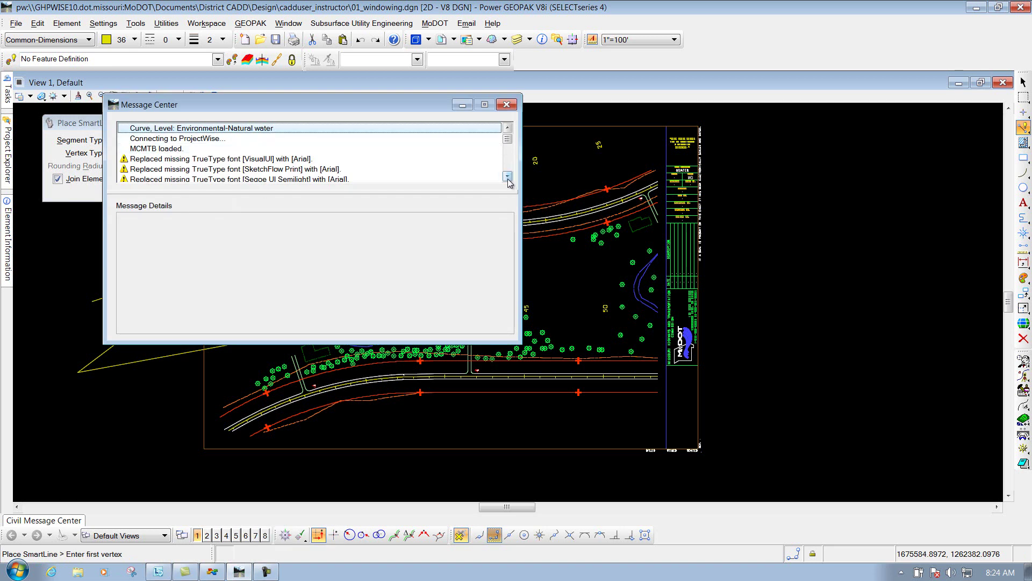
{"action": "left_click_drag", "start_coordinate": [508, 177], "coordinate": [508, 178]}
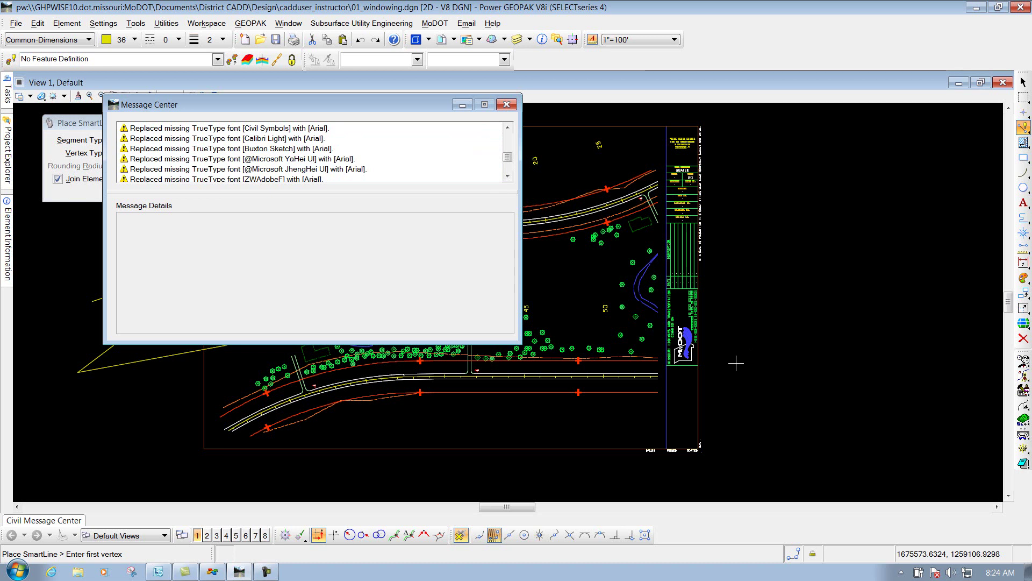
{"action": "scroll", "coordinate": [475, 162], "scroll_direction": "up", "scroll_amount": 5}
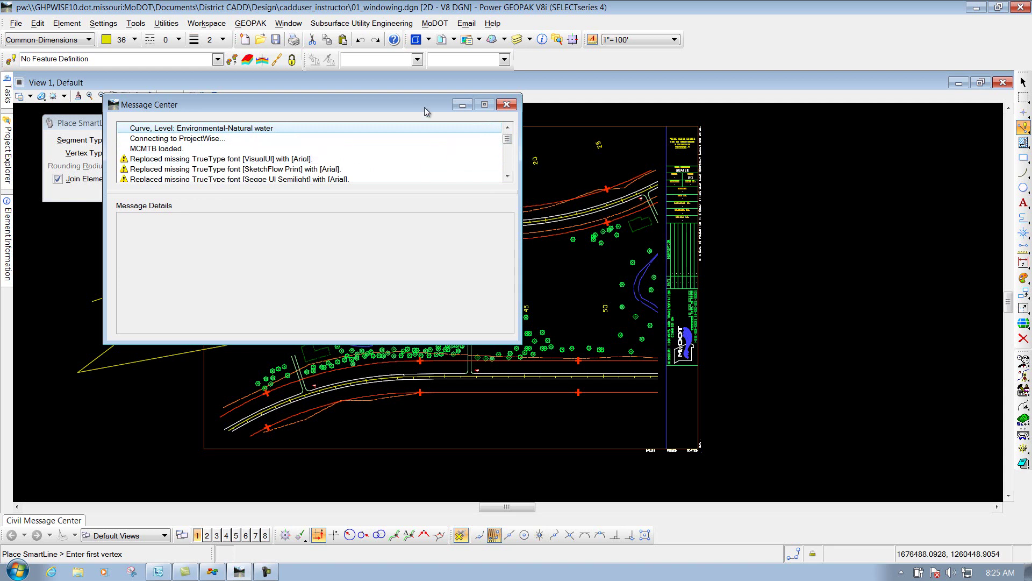
{"action": "left_click", "coordinate": [506, 103]}
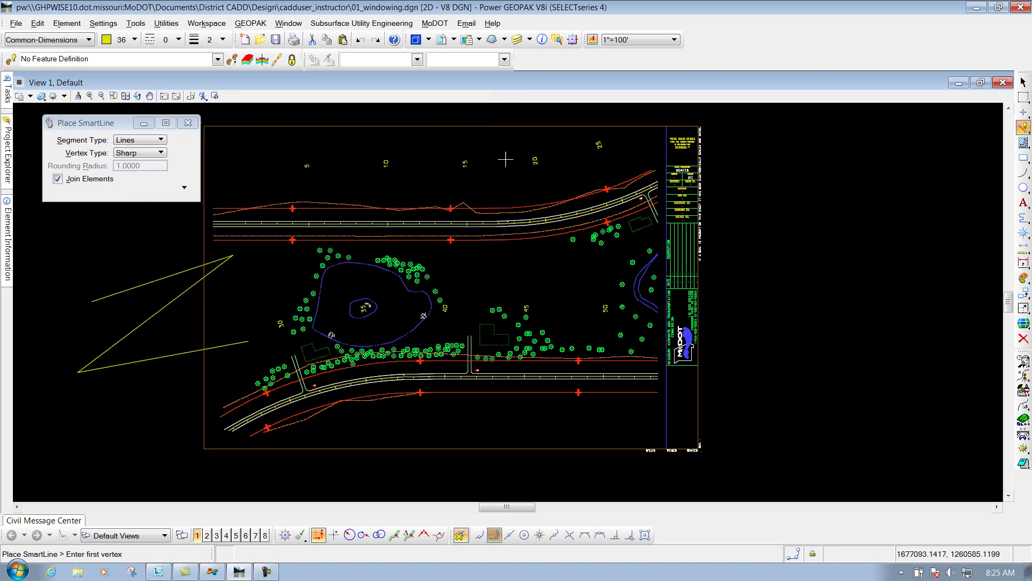
Step: Set the snap mode to Intersection and review the Active Locks list without changes
{"action": "left_click", "coordinate": [793, 556]}
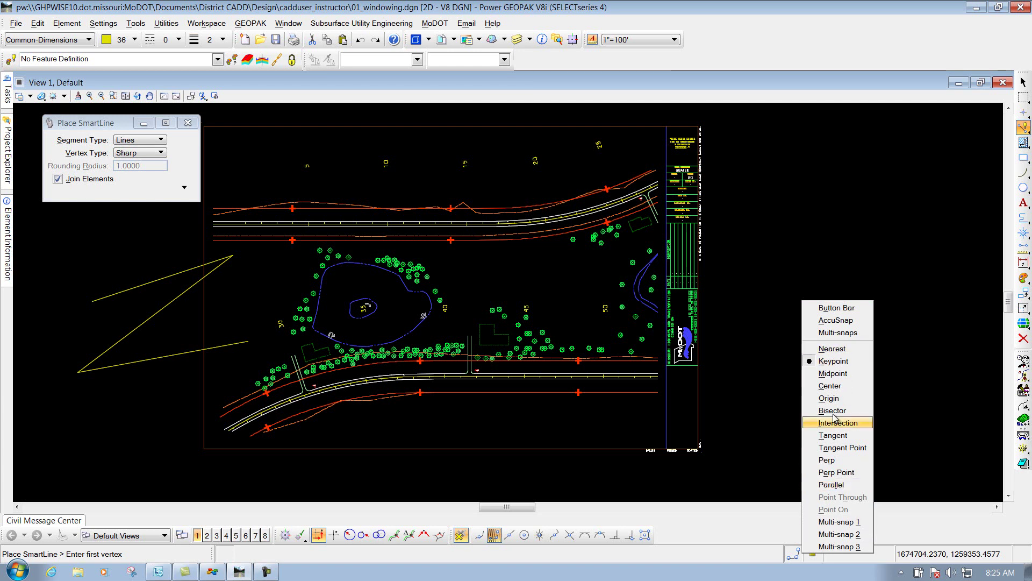
{"action": "left_click", "coordinate": [808, 240]}
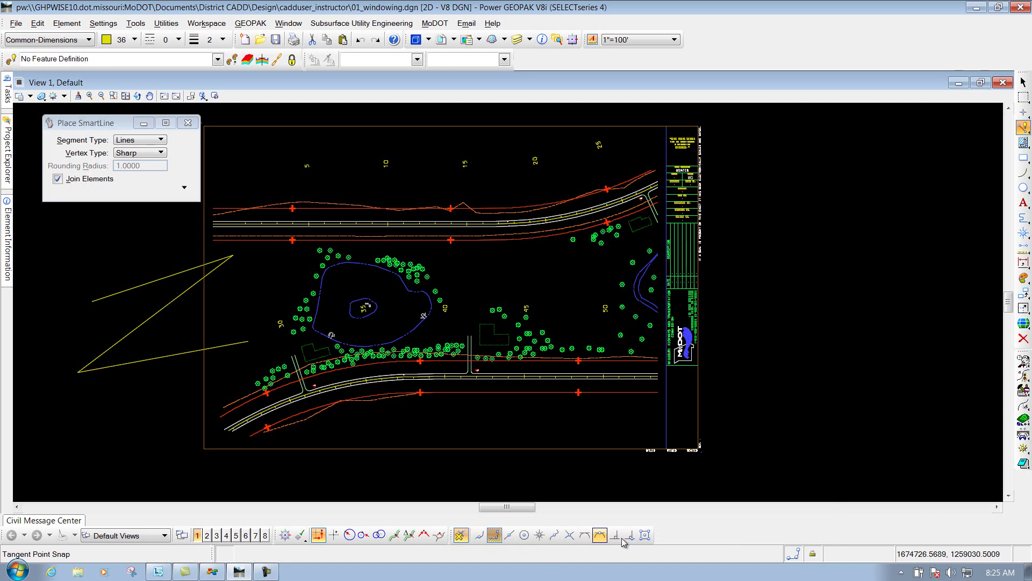
{"action": "left_click", "coordinate": [813, 555]}
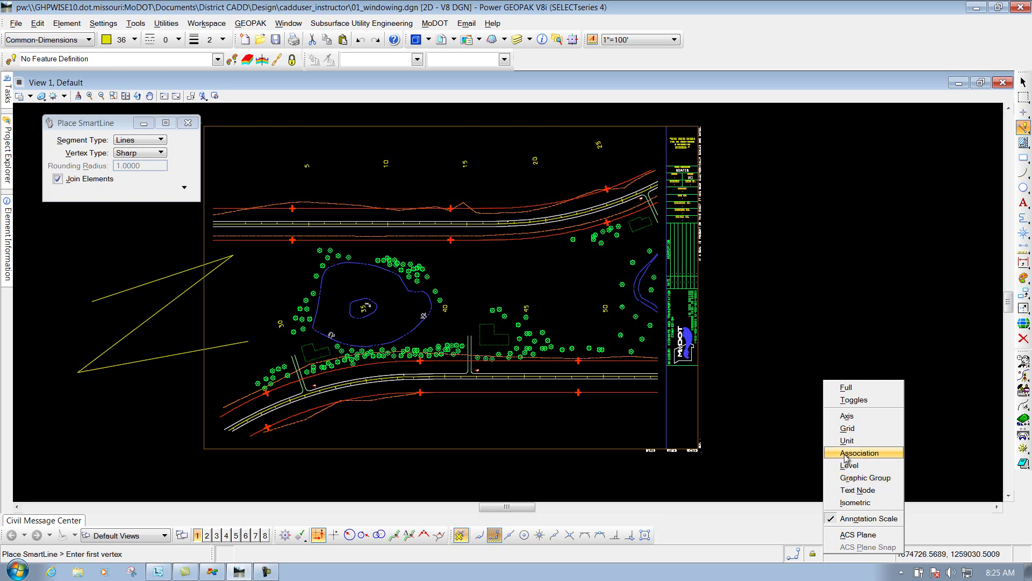
{"action": "left_click", "coordinate": [820, 302]}
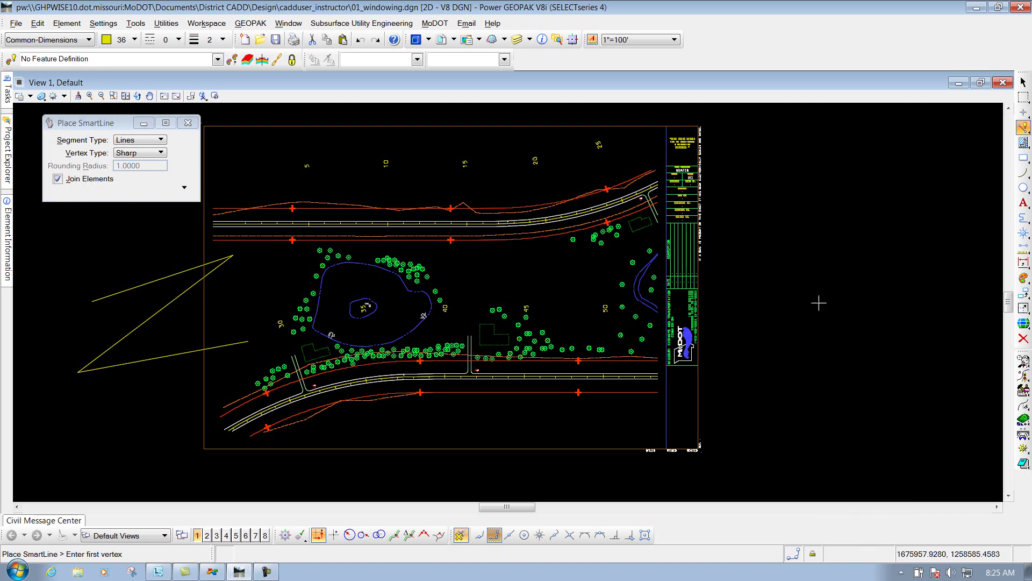
Step: Box-select around the pond, clear it, then box-select the pond contours and nearby trees (59 elements)
{"action": "left_click", "coordinate": [1023, 82]}
{"action": "left_click_drag", "start_coordinate": [289, 251], "coordinate": [512, 353]}
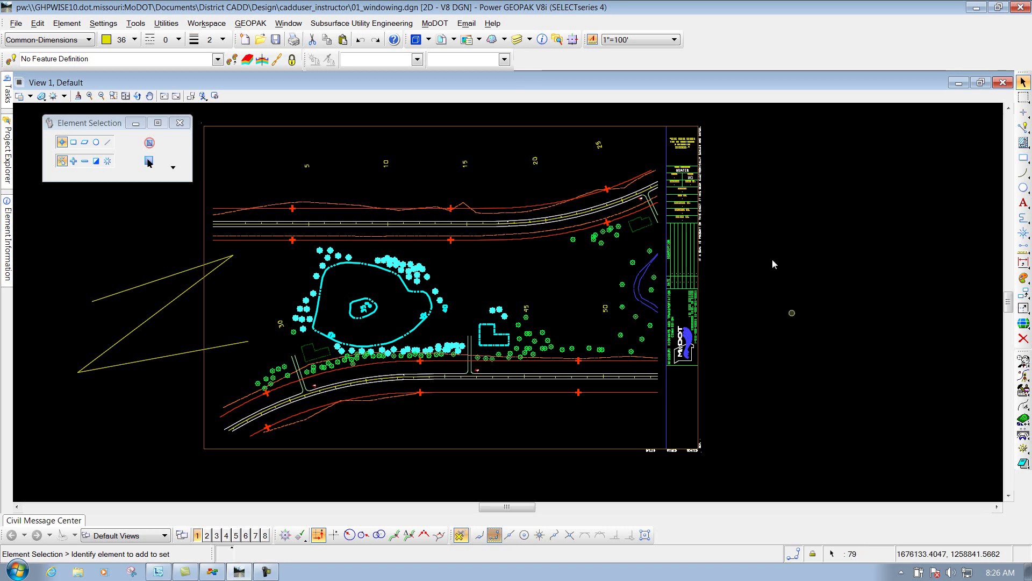
{"action": "left_click", "coordinate": [781, 231]}
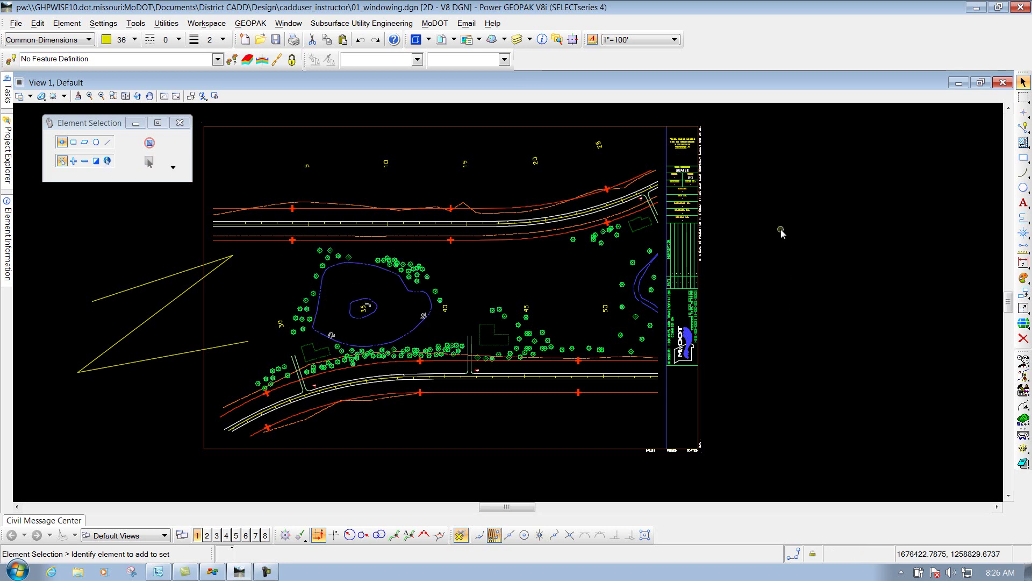
{"action": "left_click_drag", "start_coordinate": [276, 246], "coordinate": [476, 353]}
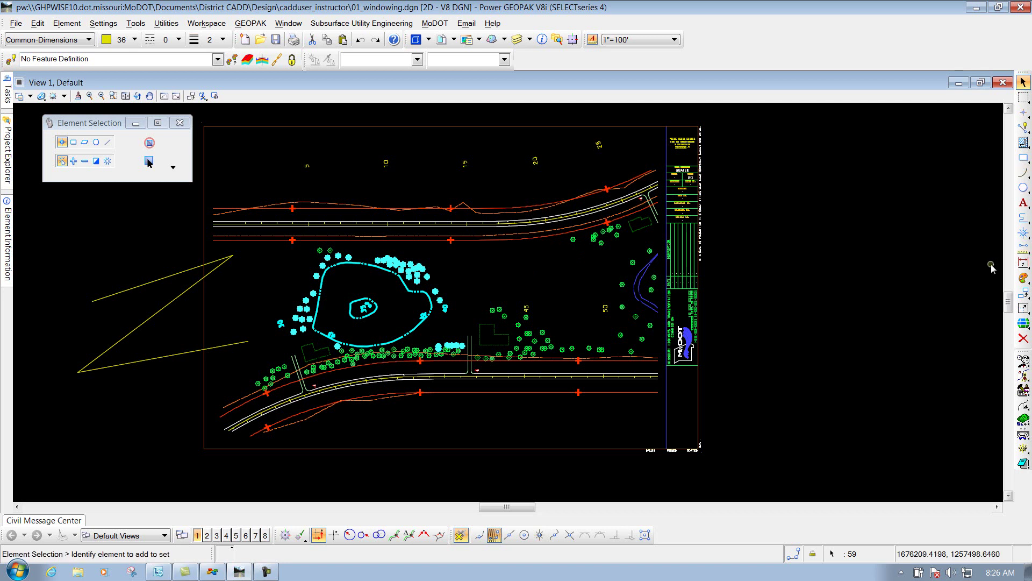
Step: Clear the pond and tree selection by clicking empty space in View 1
{"action": "left_click", "coordinate": [511, 278]}
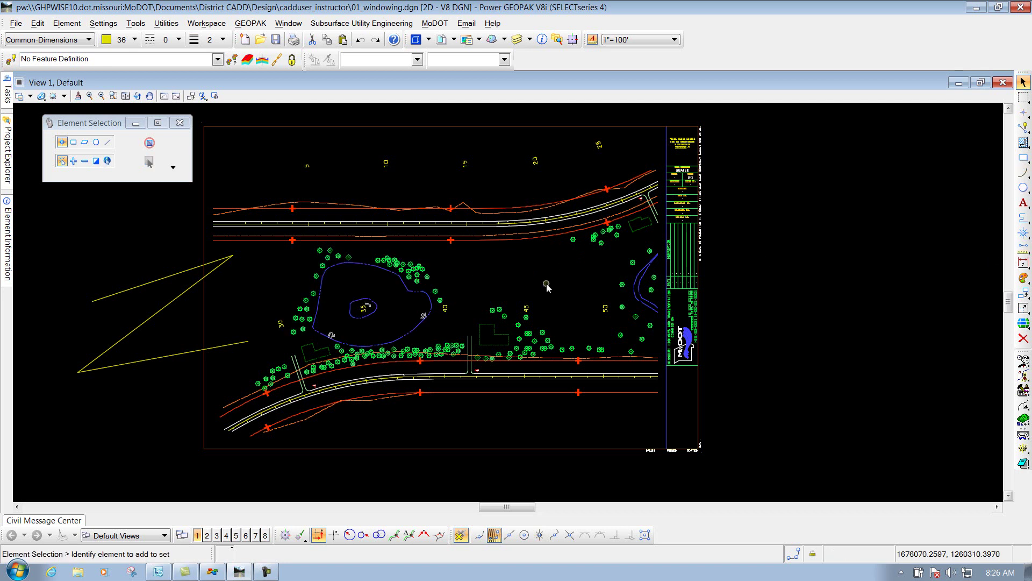